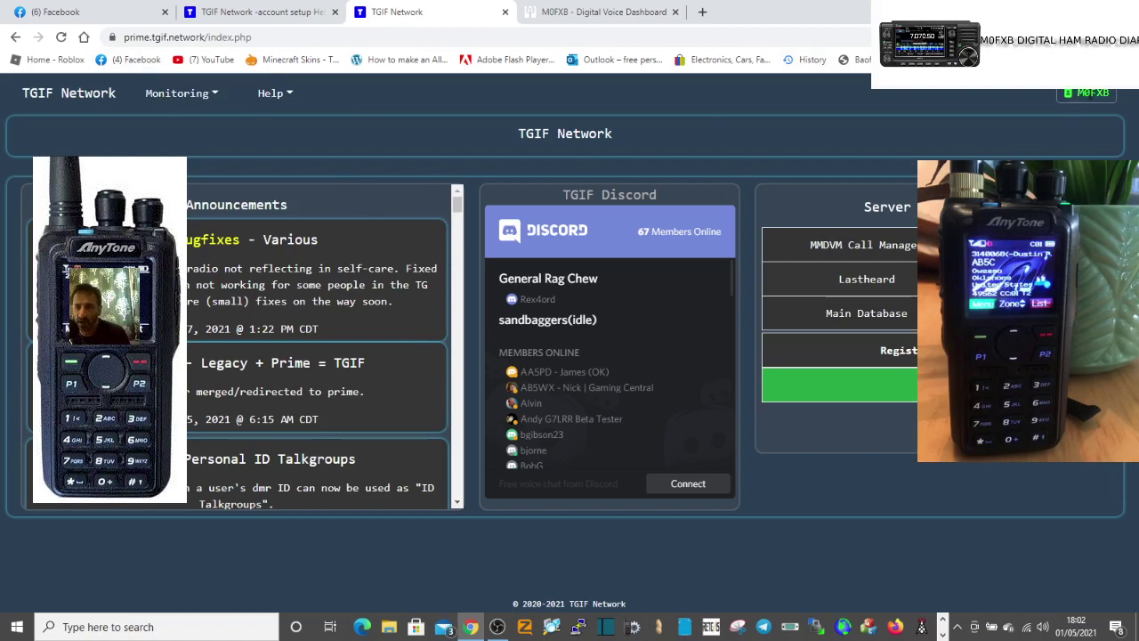
Open the TGIF account dropdown listing Change Theme and Profile Settings.
left_click(1086, 92)
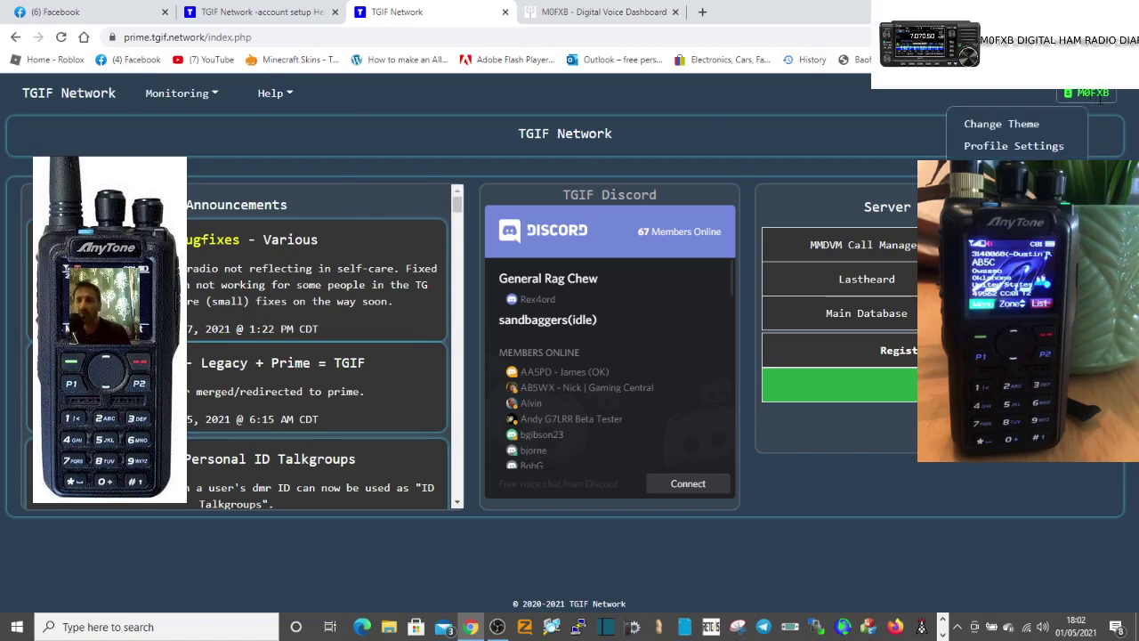
left_click(886, 91)
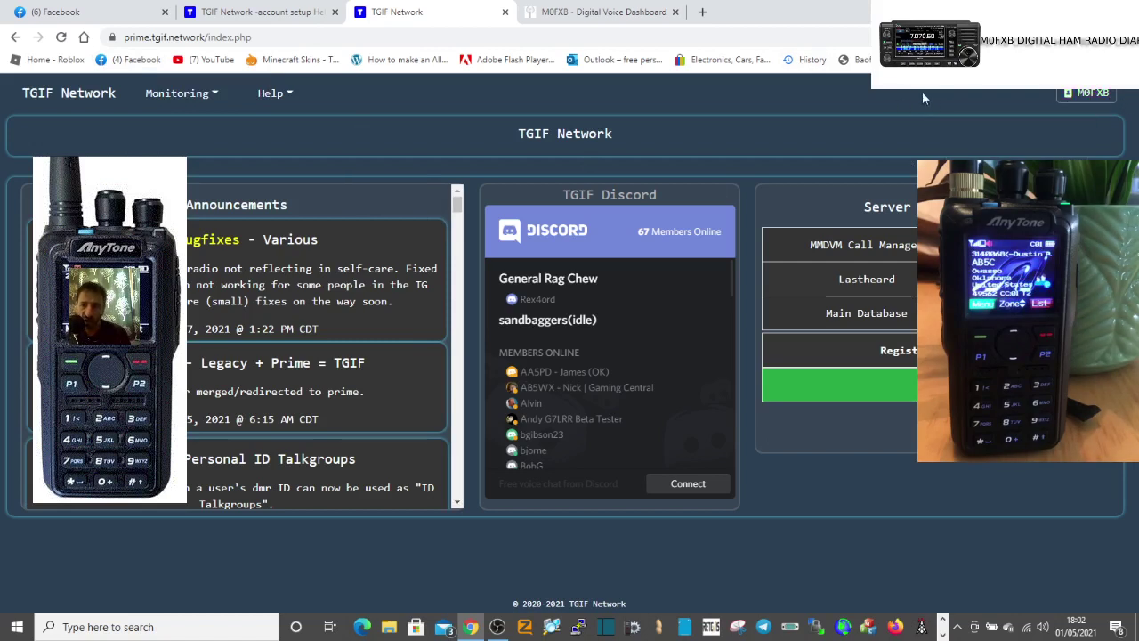
left_click(1070, 93)
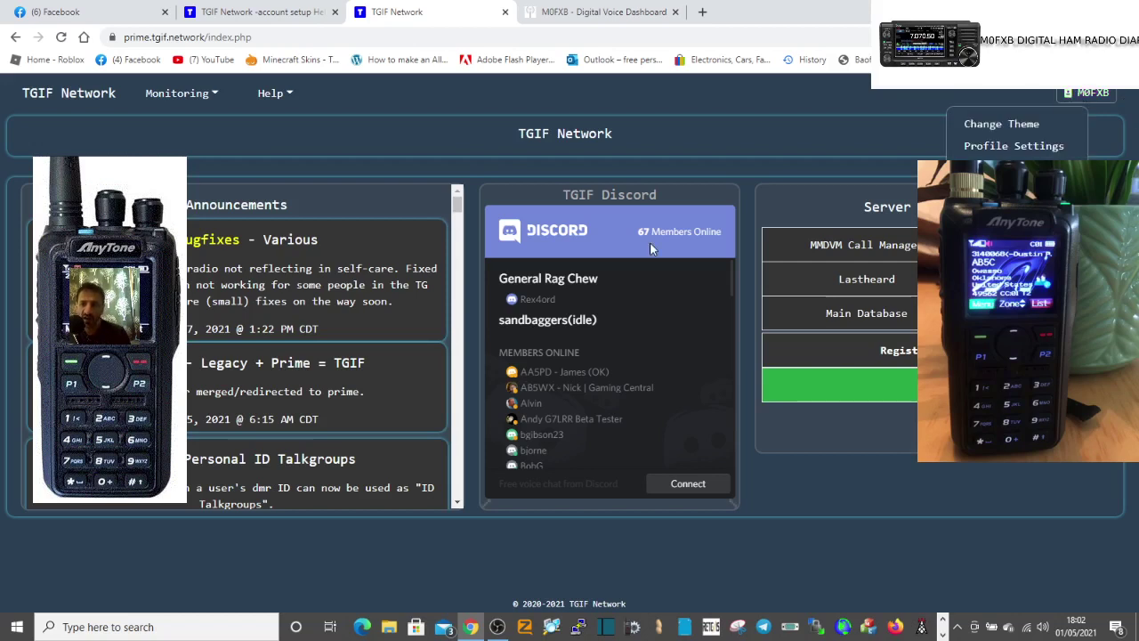
Close the account dropdown to show the announcements, Discord panel and server links.
left_click(721, 118)
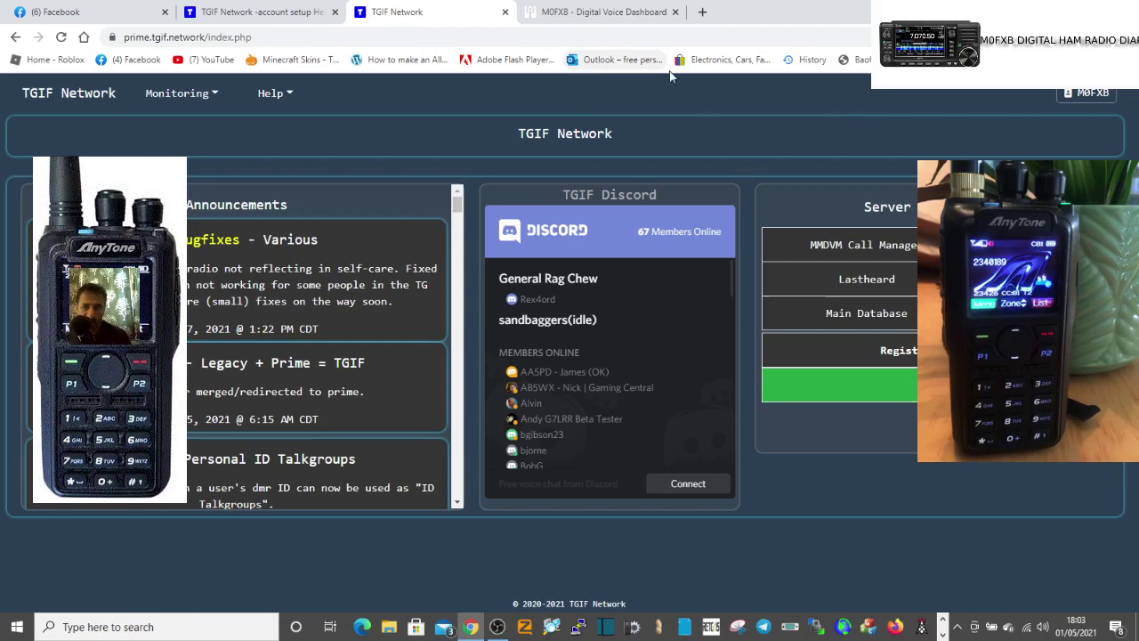
Open the TGIF account's Profile Settings at the Security section with the hotspot security key.
left_click(635, 16)
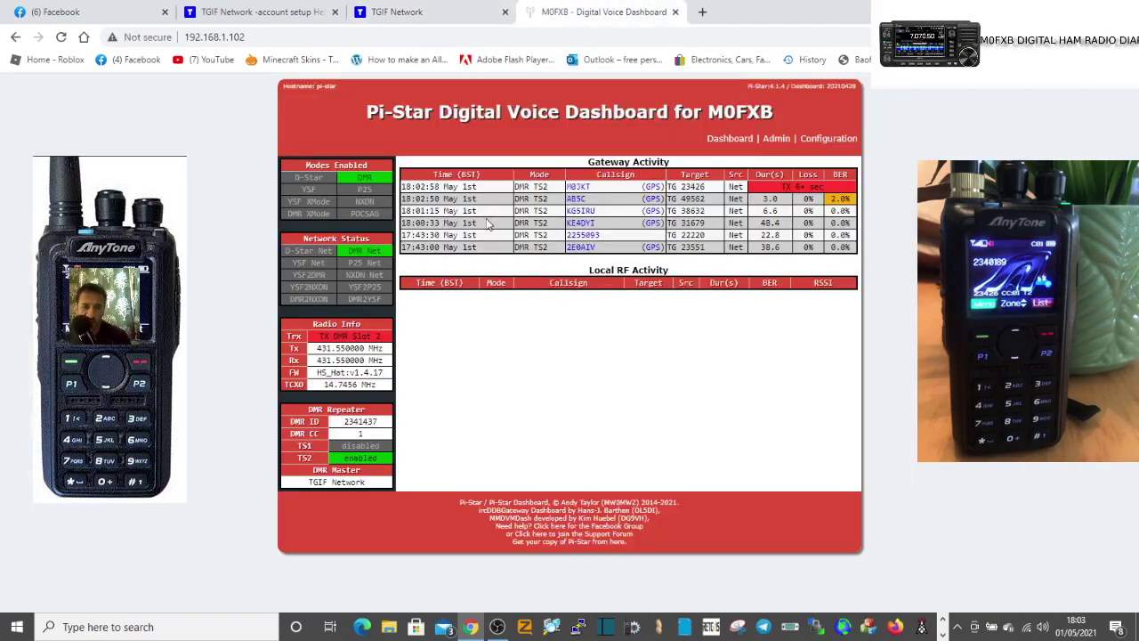
left_click(408, 14)
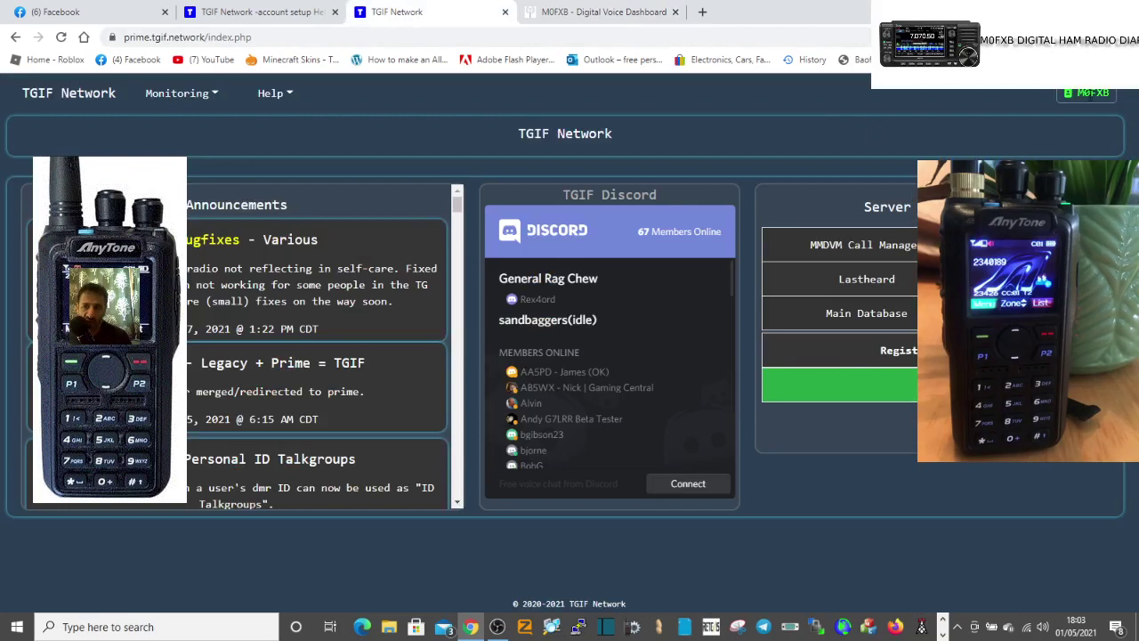
left_click(1090, 99)
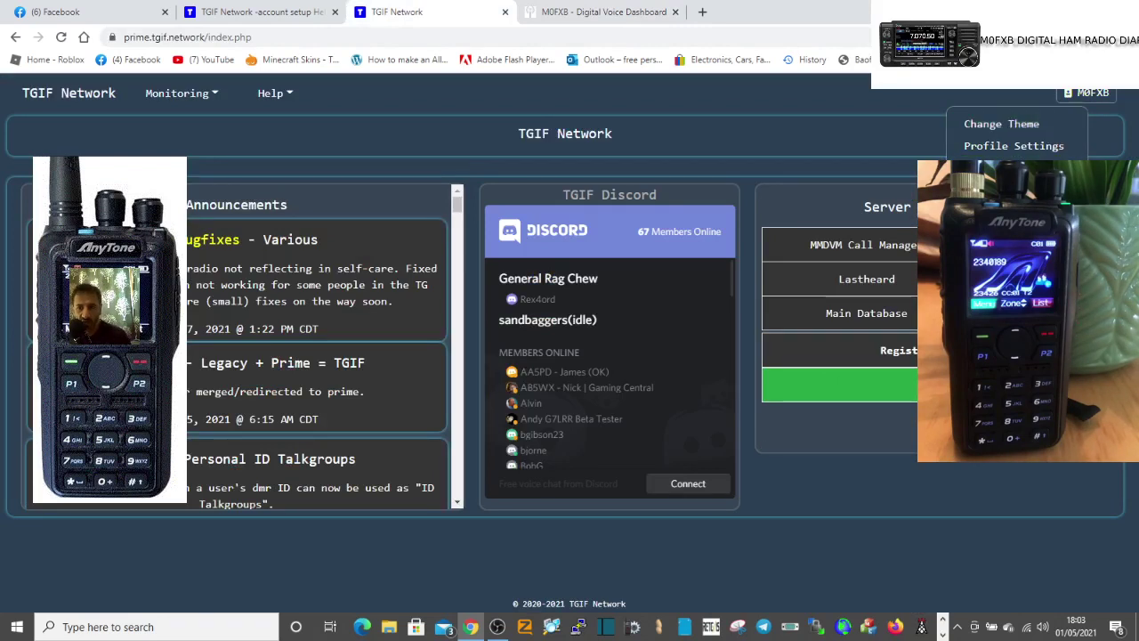
left_click(1013, 146)
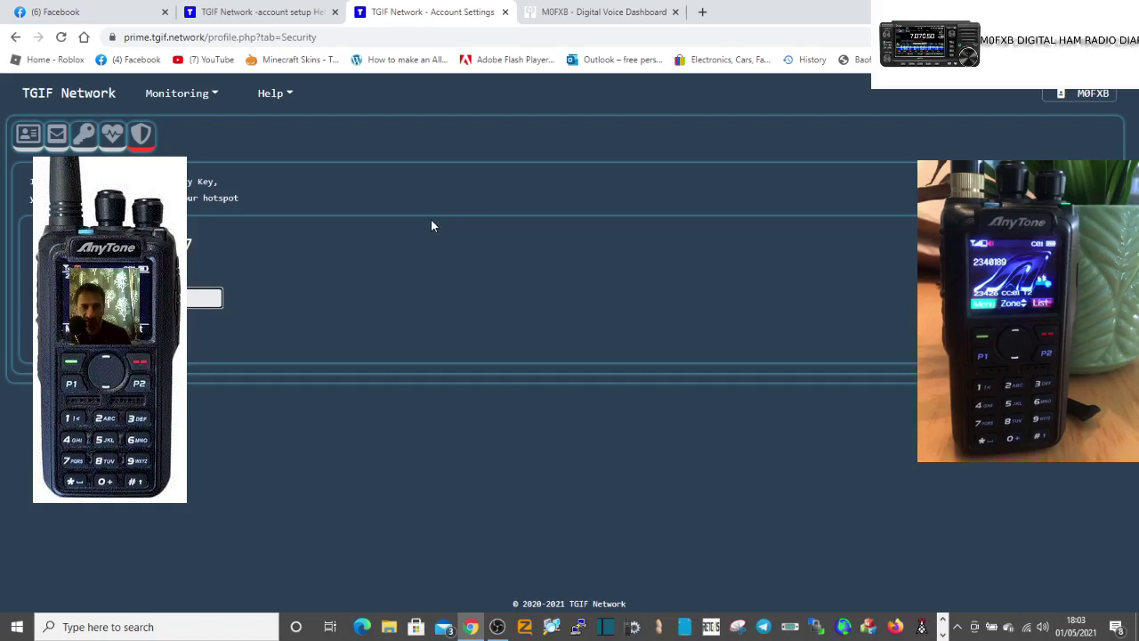
Go to the Pi-Star Configuration page and scroll down to DMR Configuration.
left_click(582, 17)
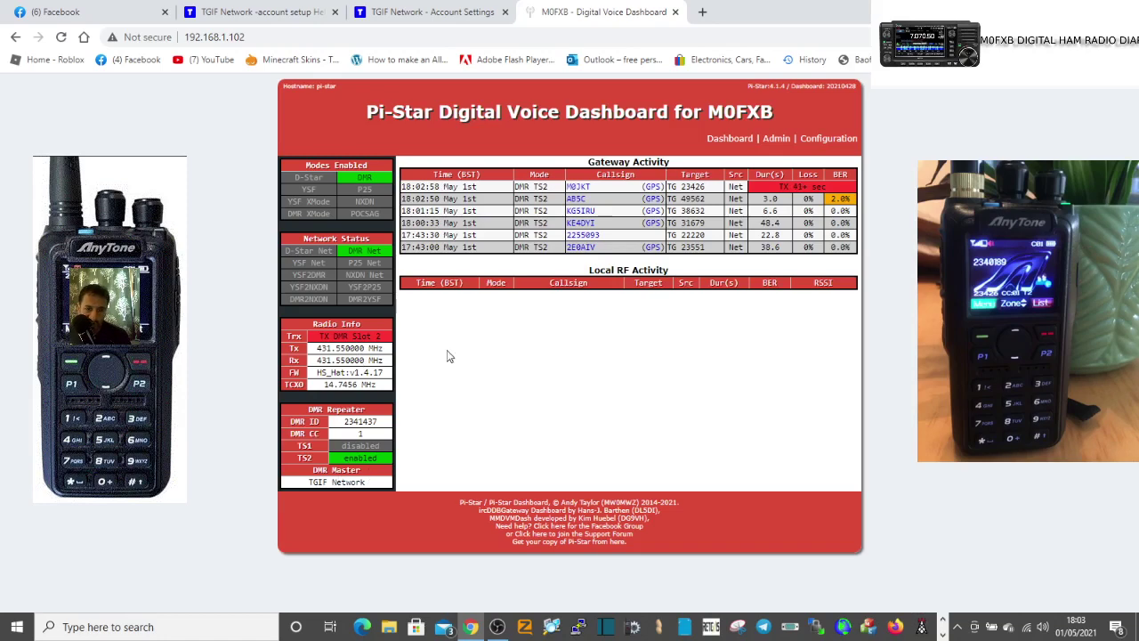
left_click(826, 143)
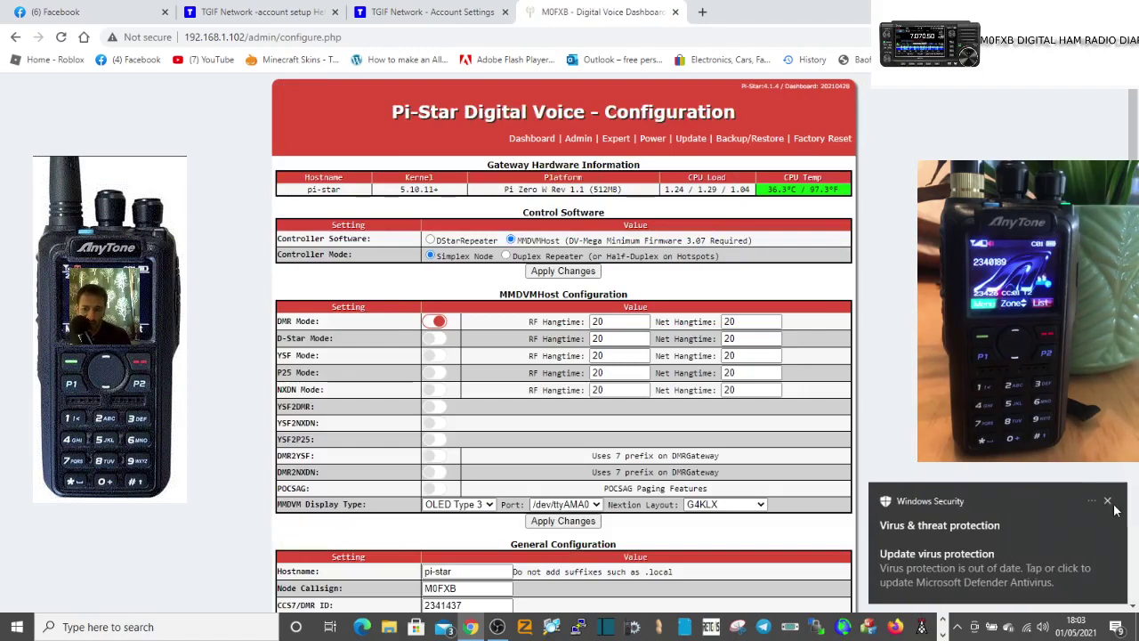
left_click(1107, 501)
scroll(574, 289, "down", 1)
scroll(574, 289, "down", 1)
scroll(573, 289, "down", 2)
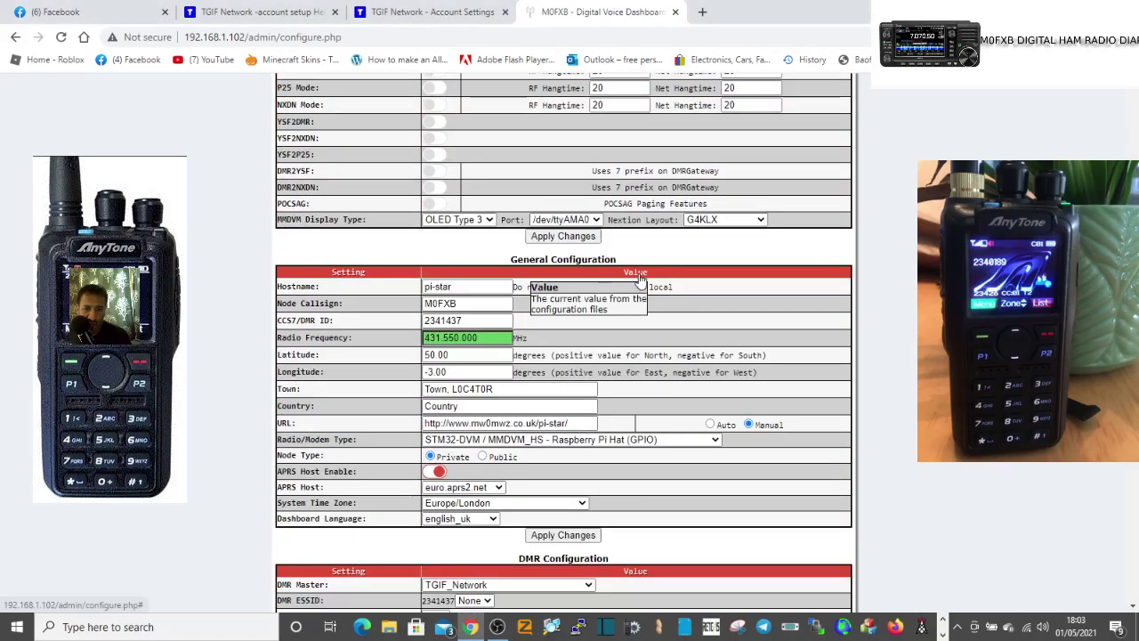
scroll(673, 322, "down", 2)
scroll(674, 322, "down", 2)
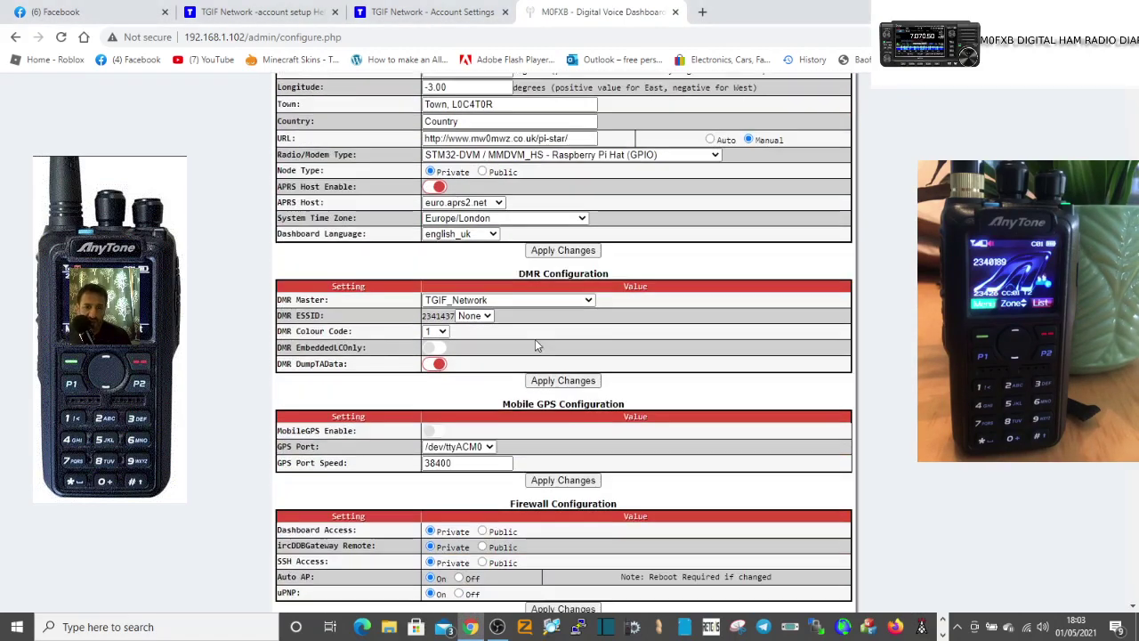
Keep TGIF_Network as the DMR Master and return to the main dashboard.
left_click(587, 303)
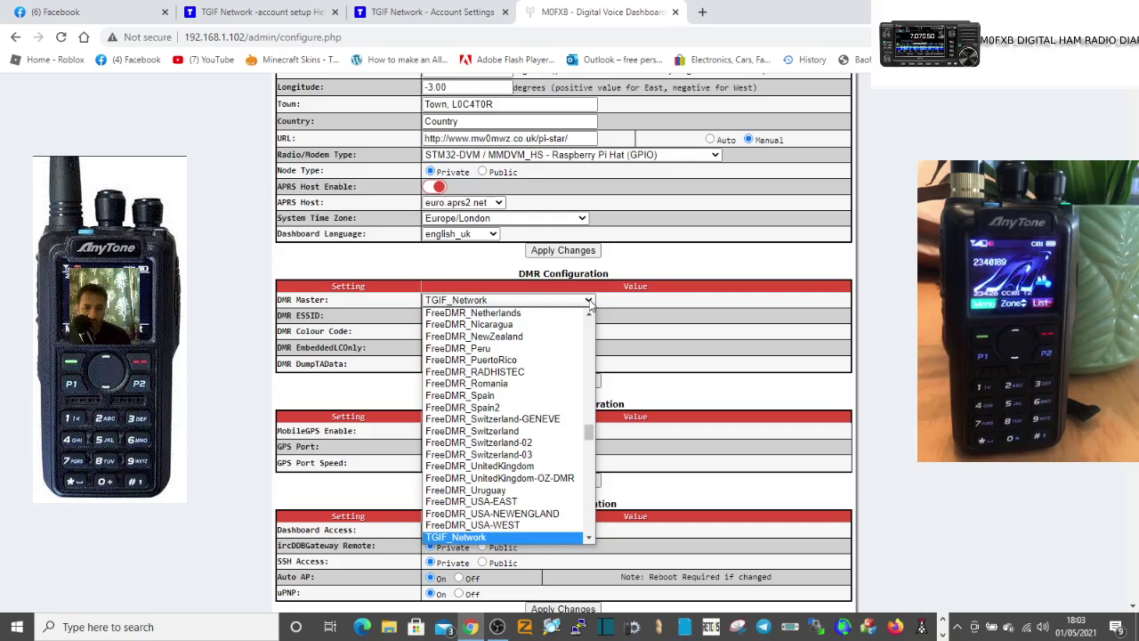
left_click(587, 304)
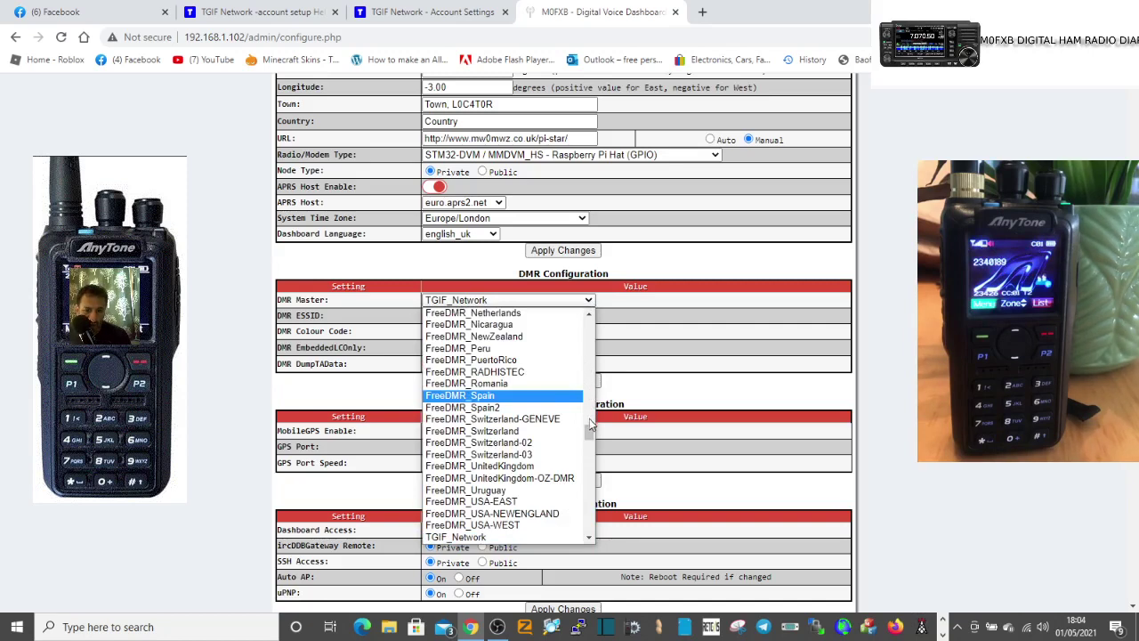
left_click(516, 538)
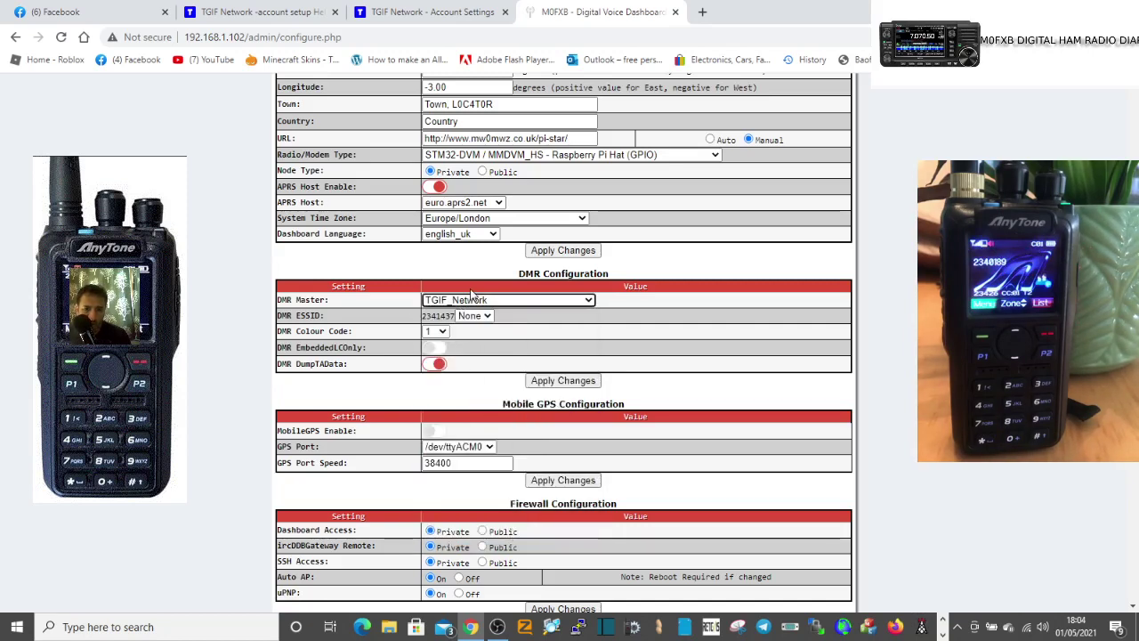
left_click(1134, 110)
scroll(466, 167, "up", 2)
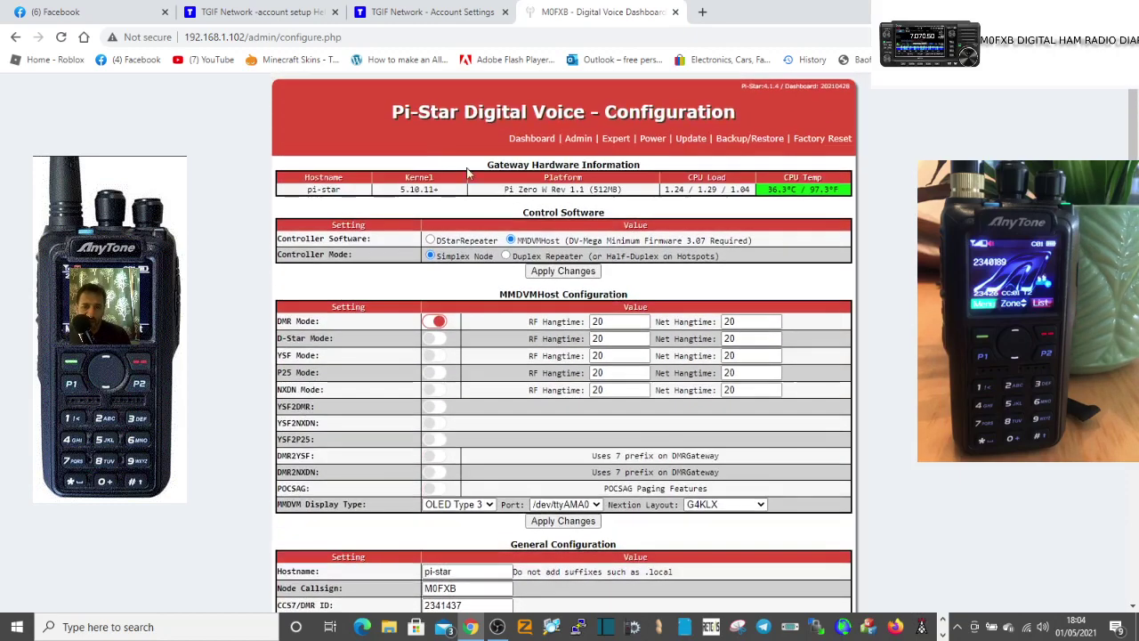
left_click(520, 142)
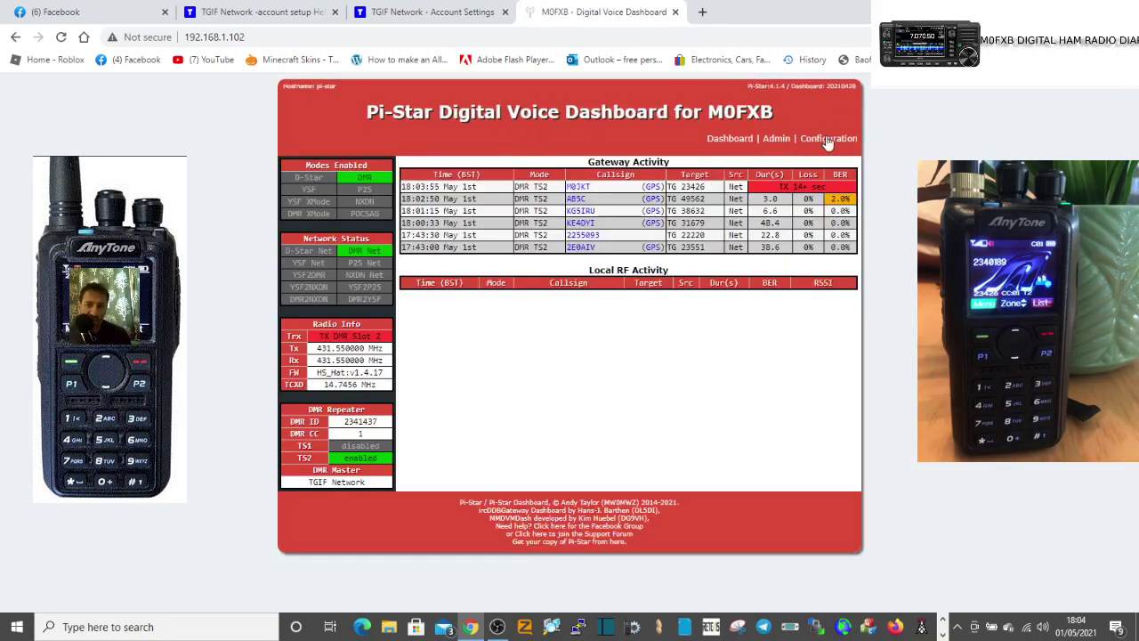
left_click(829, 140)
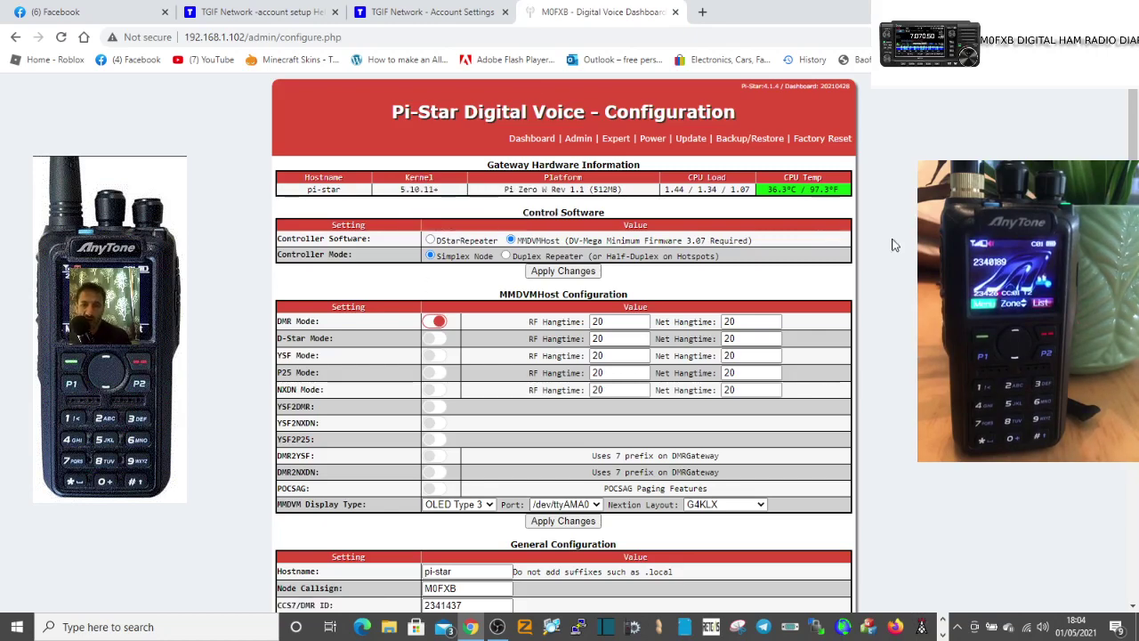
scroll(823, 311, "down", 4)
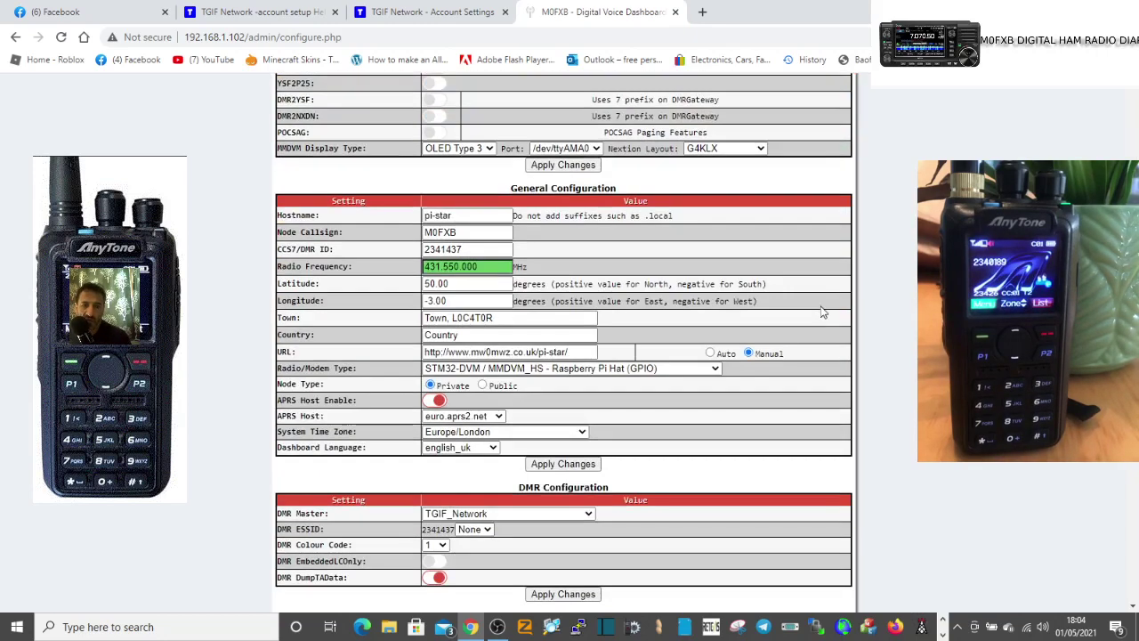
scroll(823, 311, "down", 2)
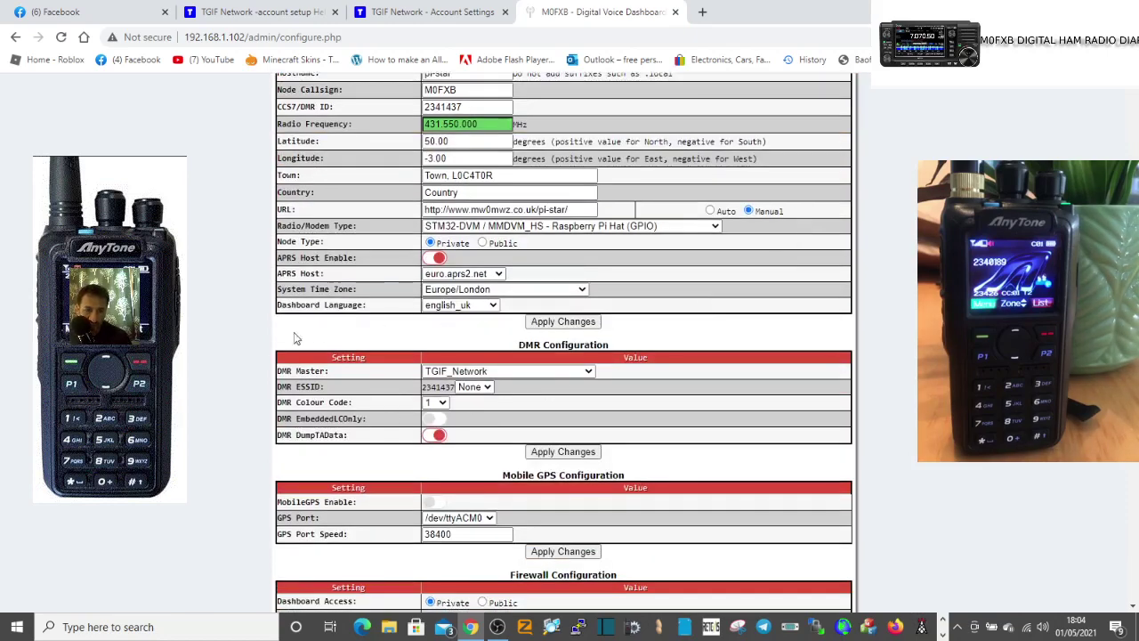
scroll(616, 349, "up", 6)
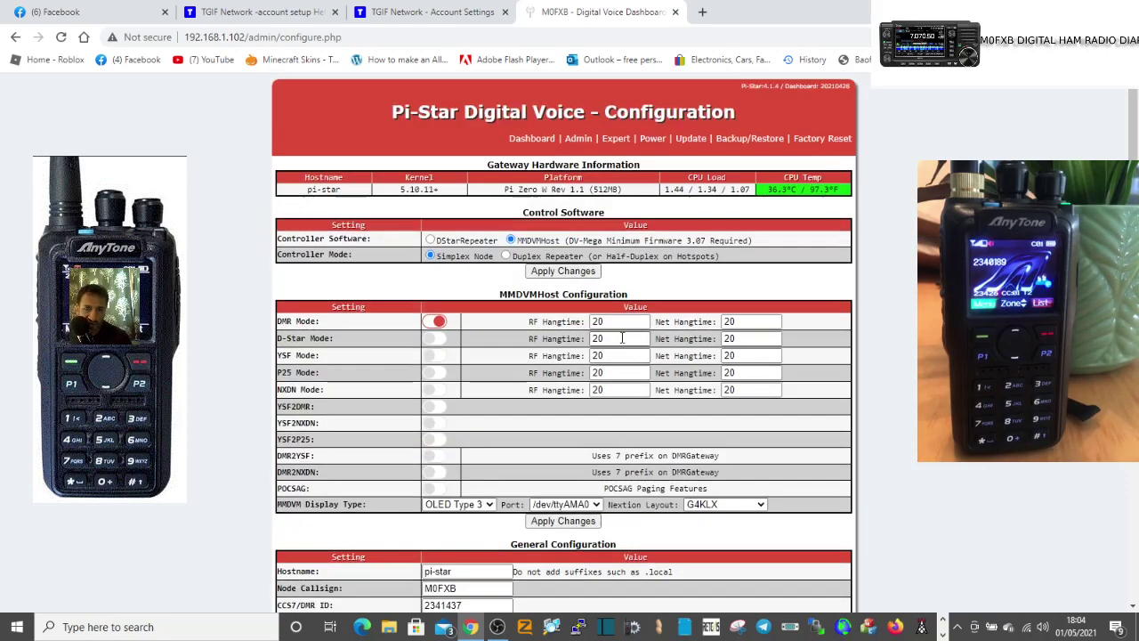
scroll(627, 335, "down", 4)
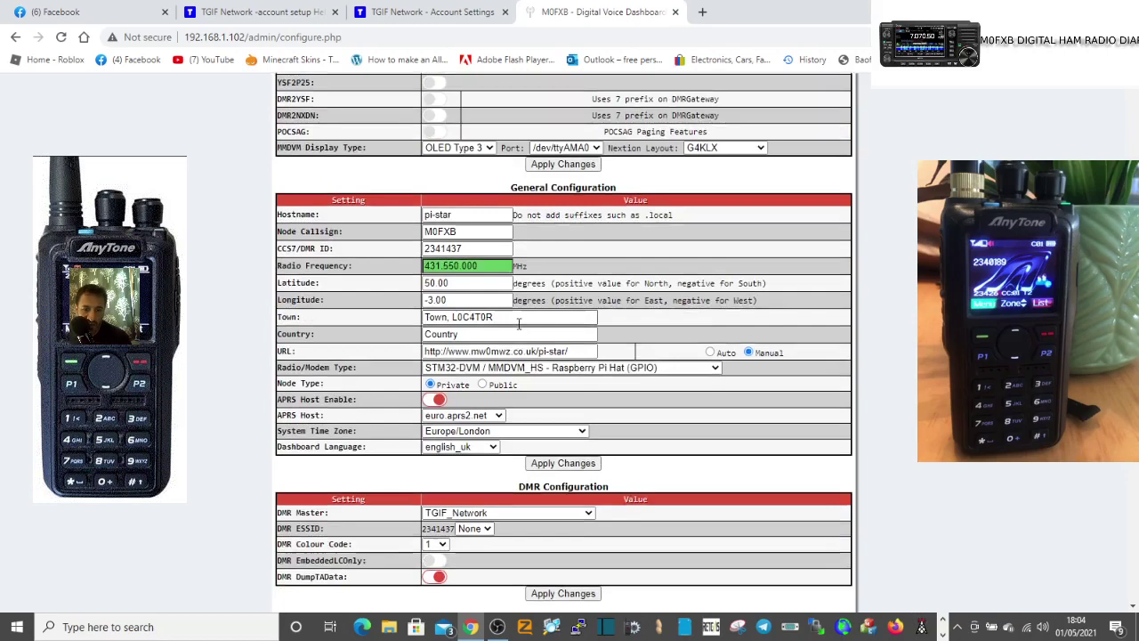
scroll(520, 327, "down", 1)
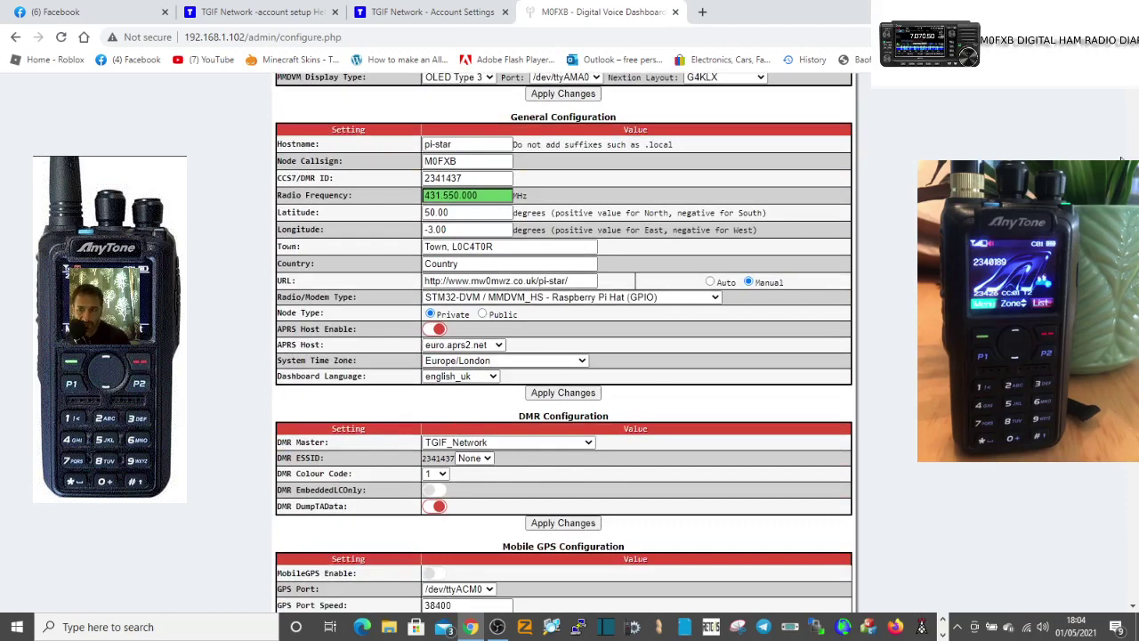
Open the MMDVMHost editor from Expert Quick Edit.
left_click(1132, 108)
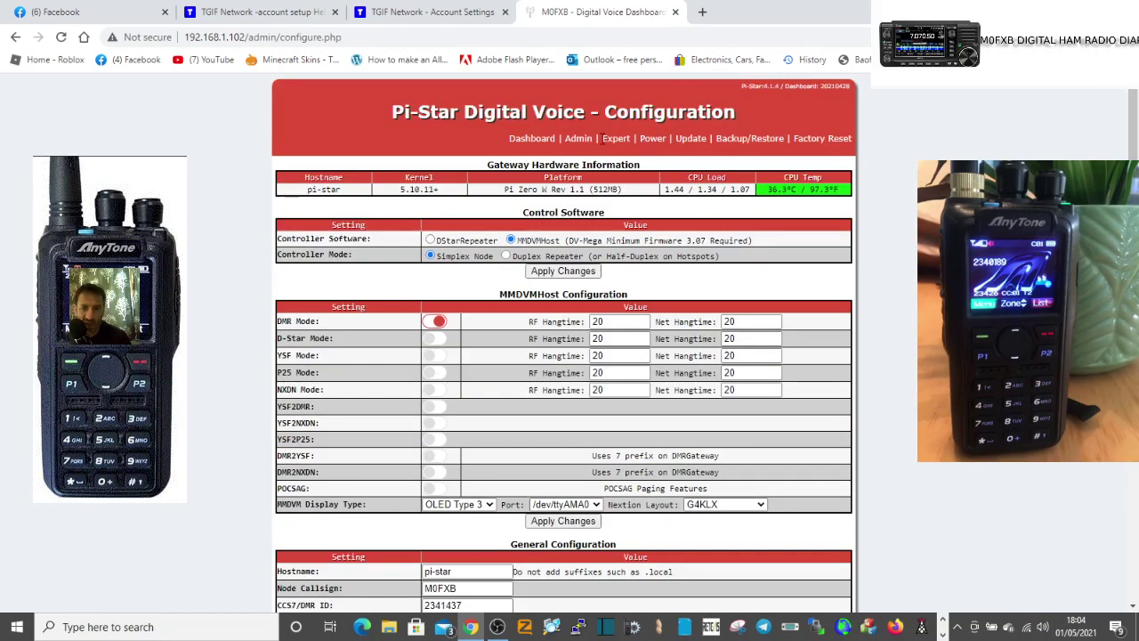
left_click(613, 140)
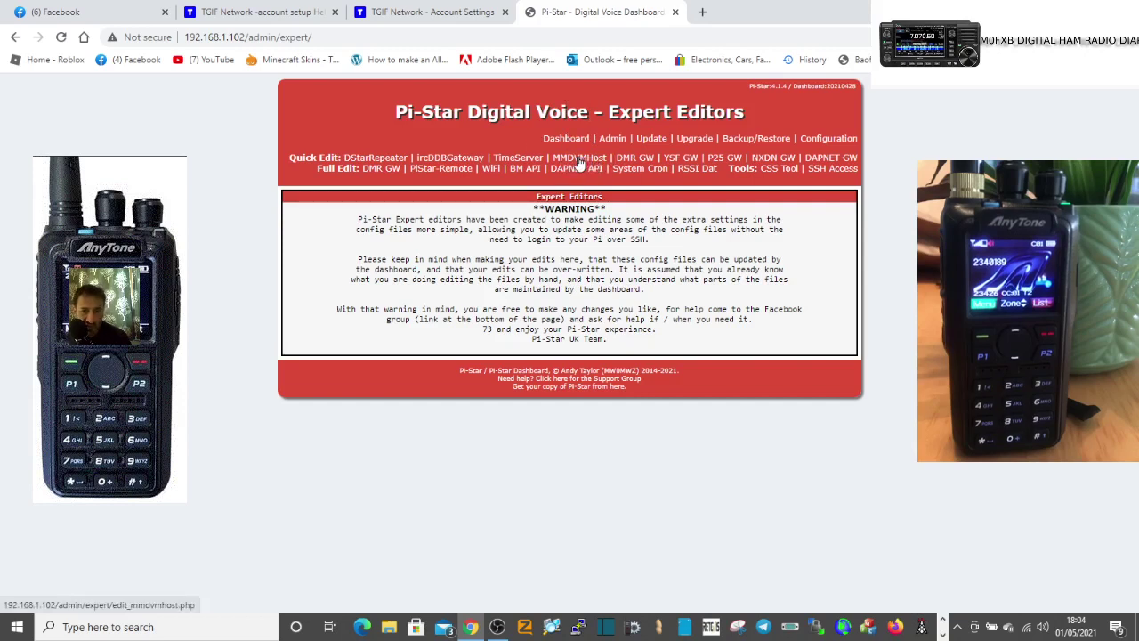
left_click(578, 161)
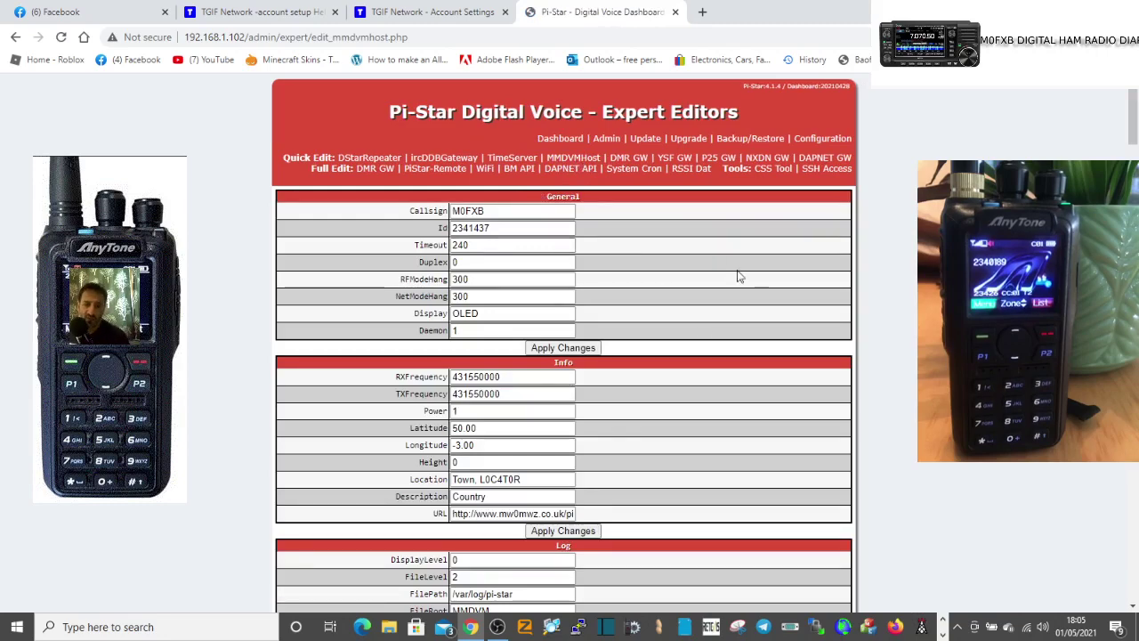
Scroll to the DMR Network section showing tgif.network, port 62031 and the password.
scroll(715, 255, "down", 2)
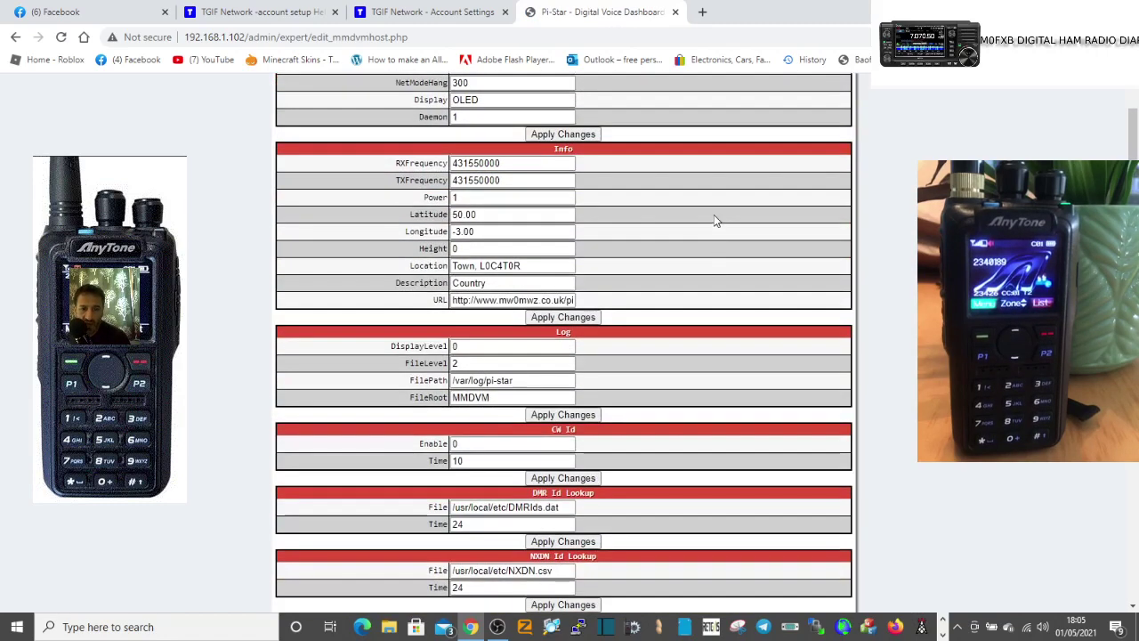
scroll(714, 216, "down", 2)
scroll(713, 218, "down", 1)
scroll(713, 218, "down", 3)
scroll(713, 219, "down", 3)
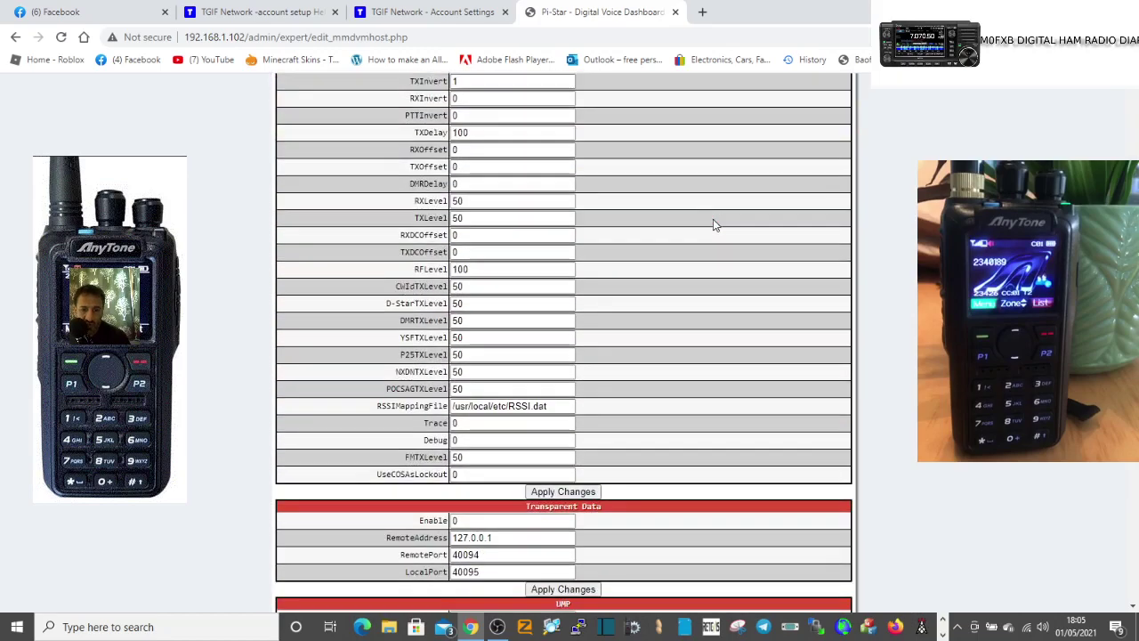
scroll(713, 219, "down", 1)
scroll(712, 219, "down", 1)
scroll(713, 219, "down", 2)
scroll(712, 219, "down", 2)
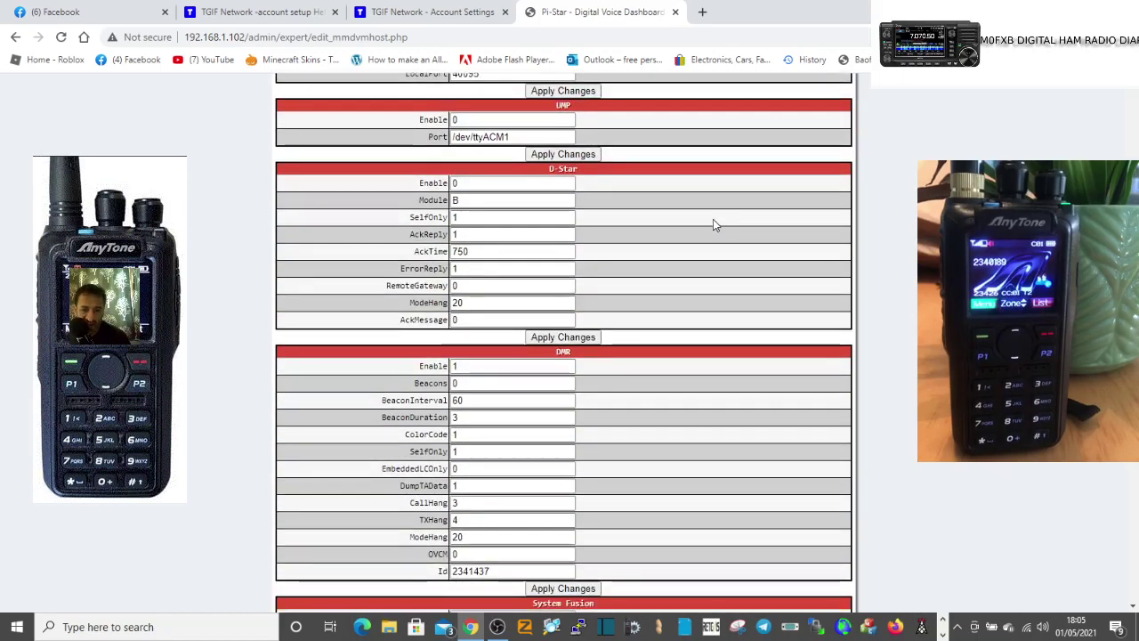
scroll(713, 219, "down", 2)
scroll(713, 219, "down", 3)
scroll(713, 219, "down", 3)
scroll(712, 219, "down", 2)
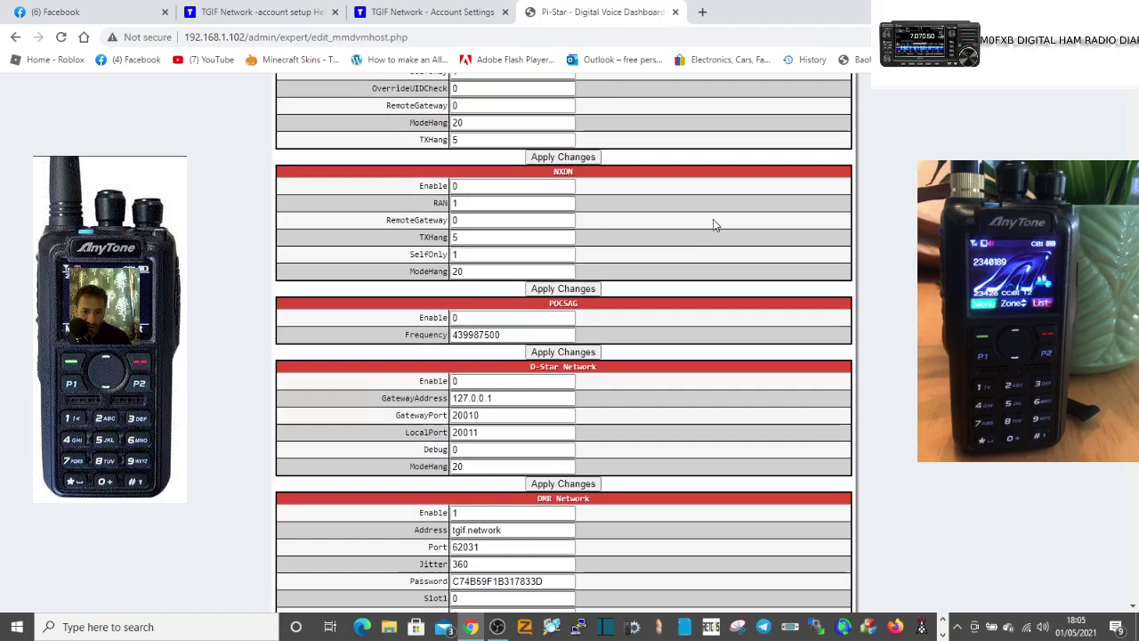
scroll(713, 219, "down", 2)
scroll(713, 219, "down", 1)
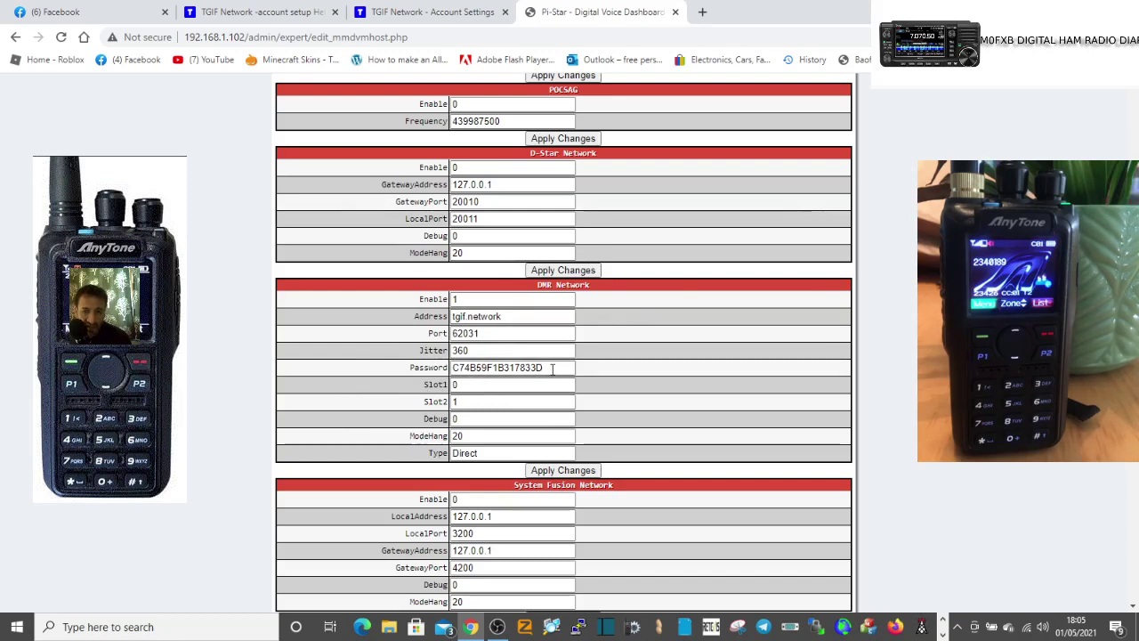
Replace the DMR Network password with the pasted TGIF security key and apply the changes.
double_click(554, 368)
key("ctrl+c")
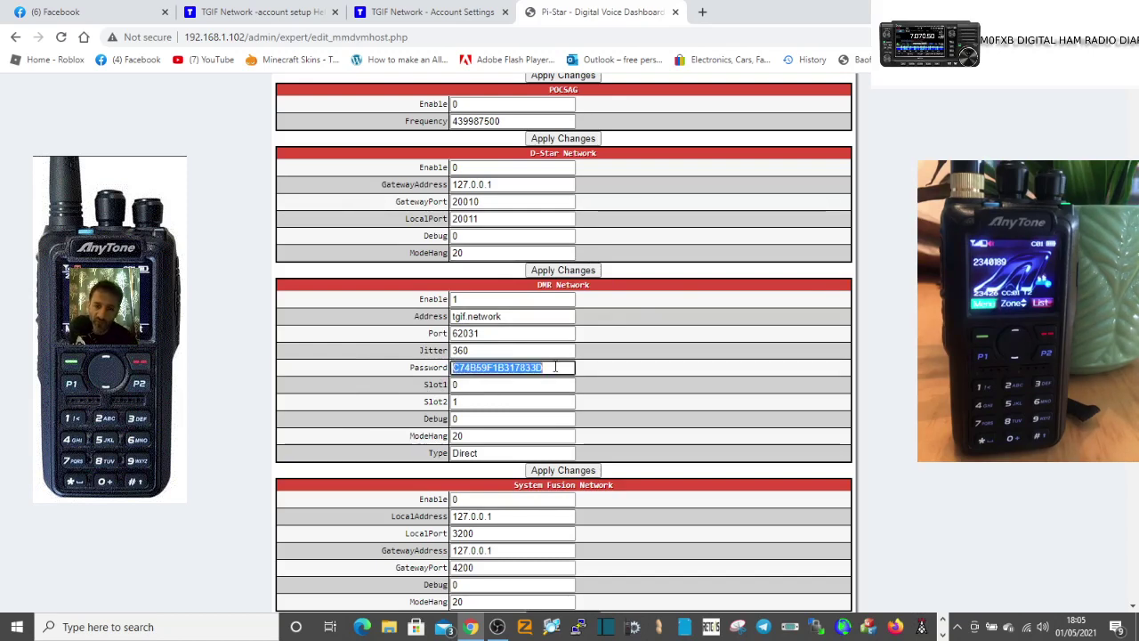
key("BackSpace")
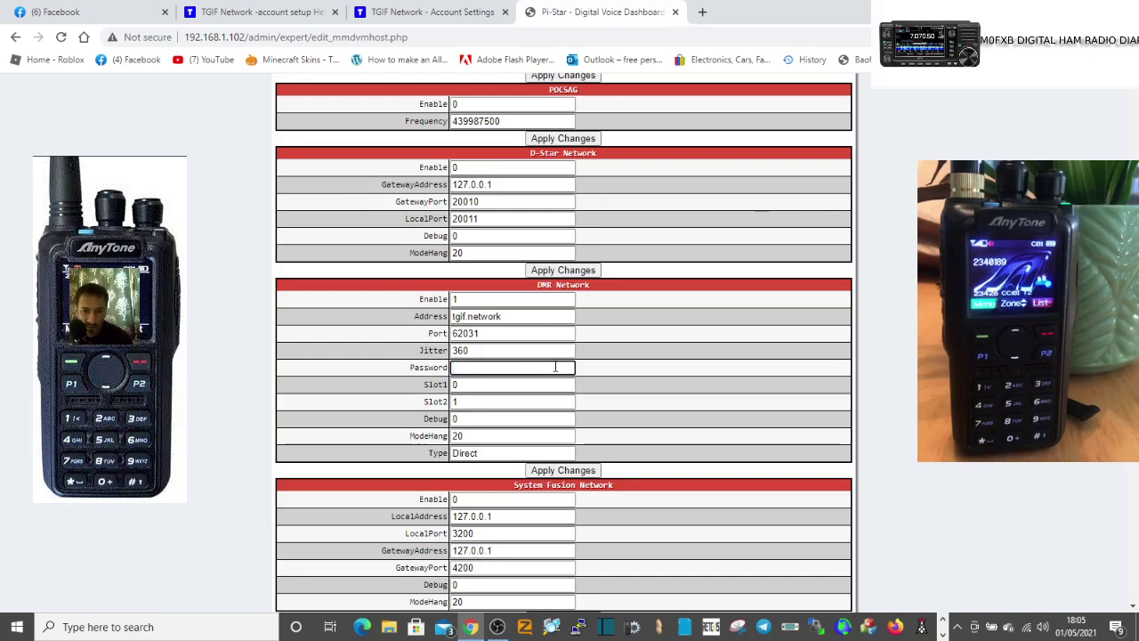
right_click(554, 367)
left_click(593, 219)
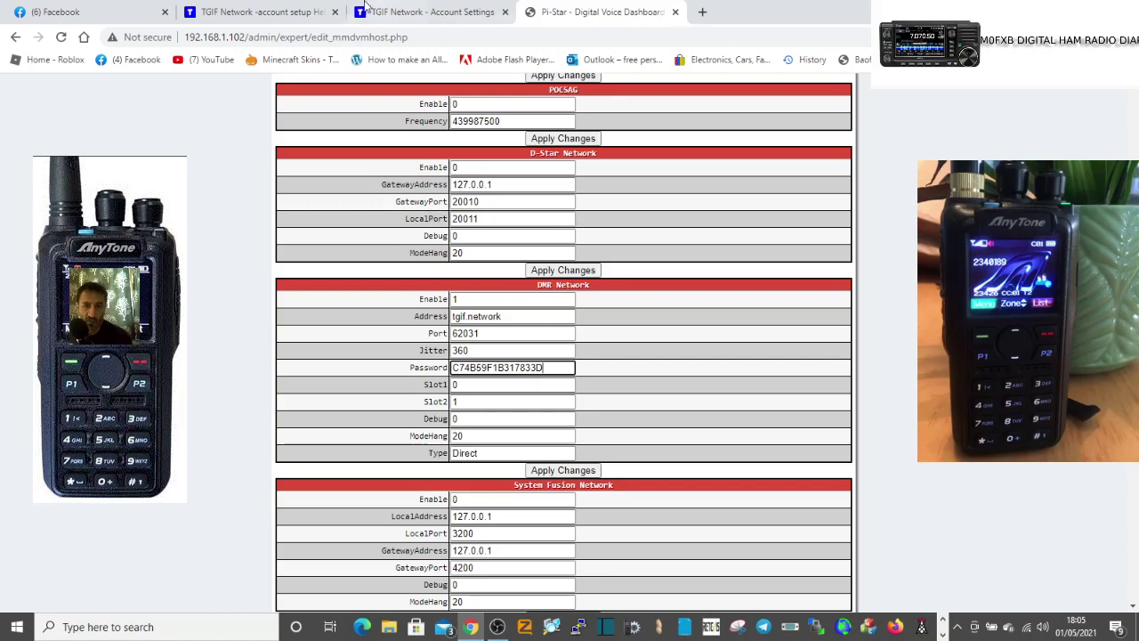
left_click(403, 13)
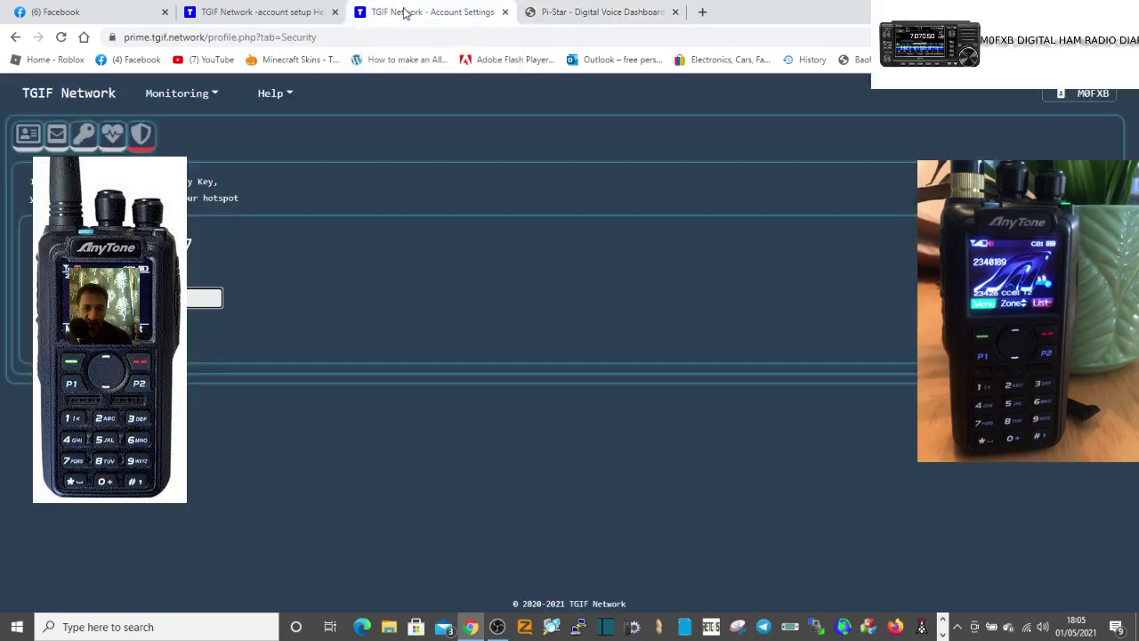
left_click(544, 14)
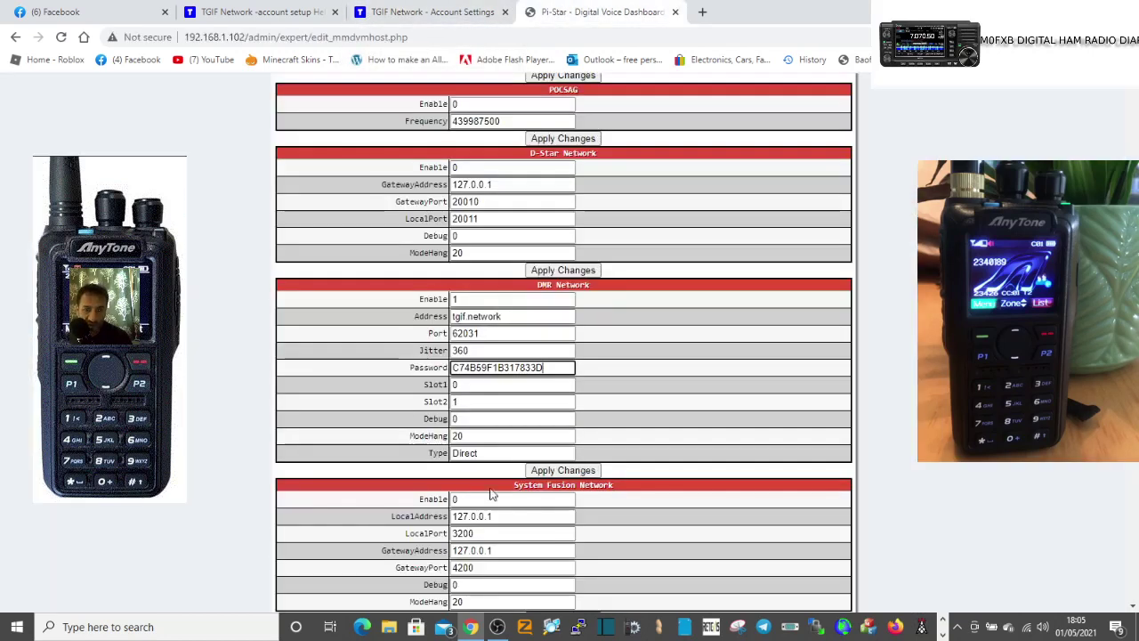
left_click(571, 474)
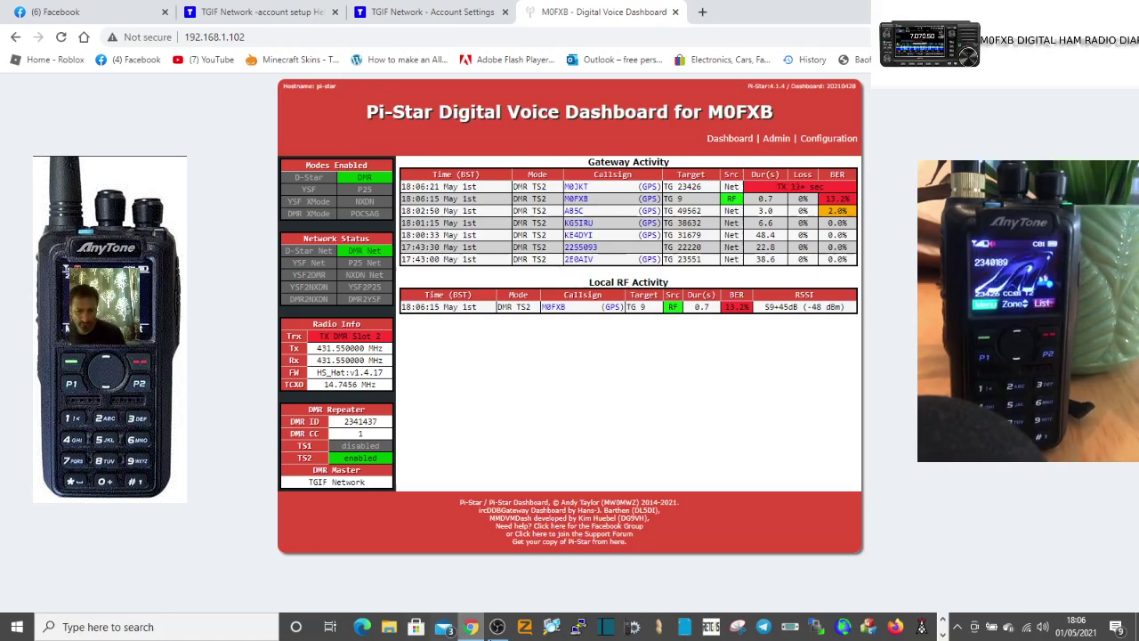
Return to the main dashboard and confirm DMR Net is connected to TGIF Network.
left_click(498, 627)
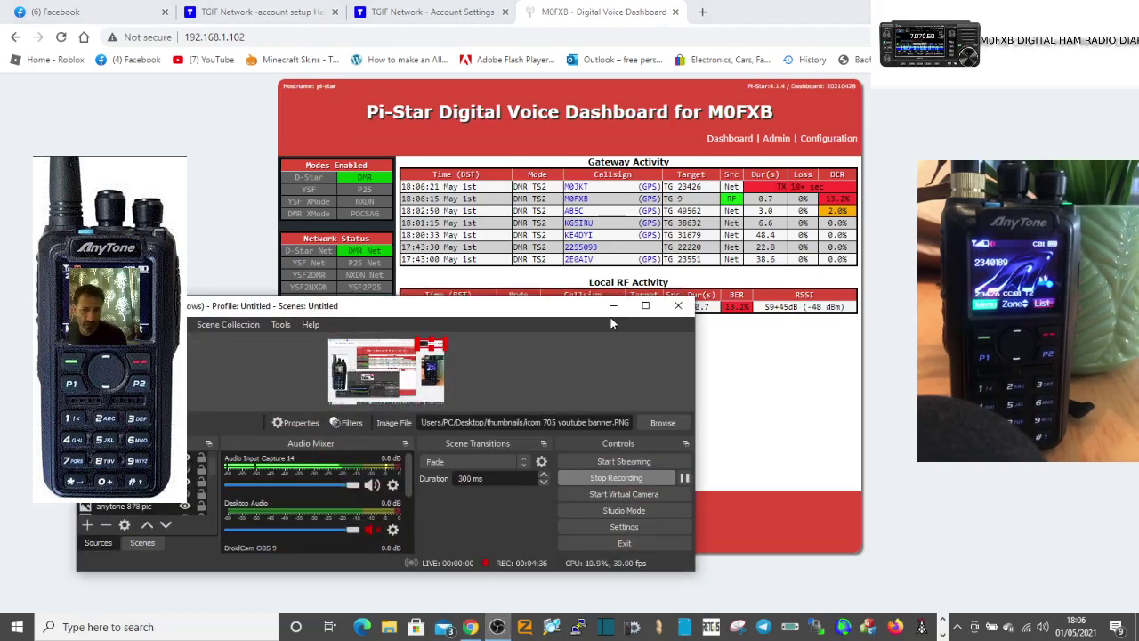
left_click(613, 306)
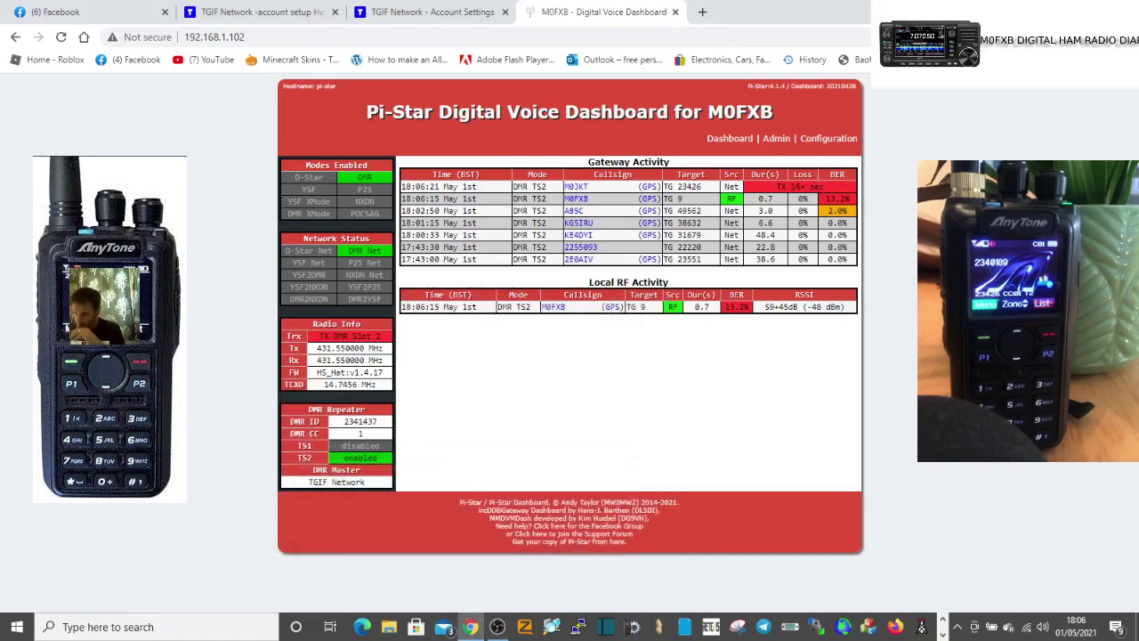